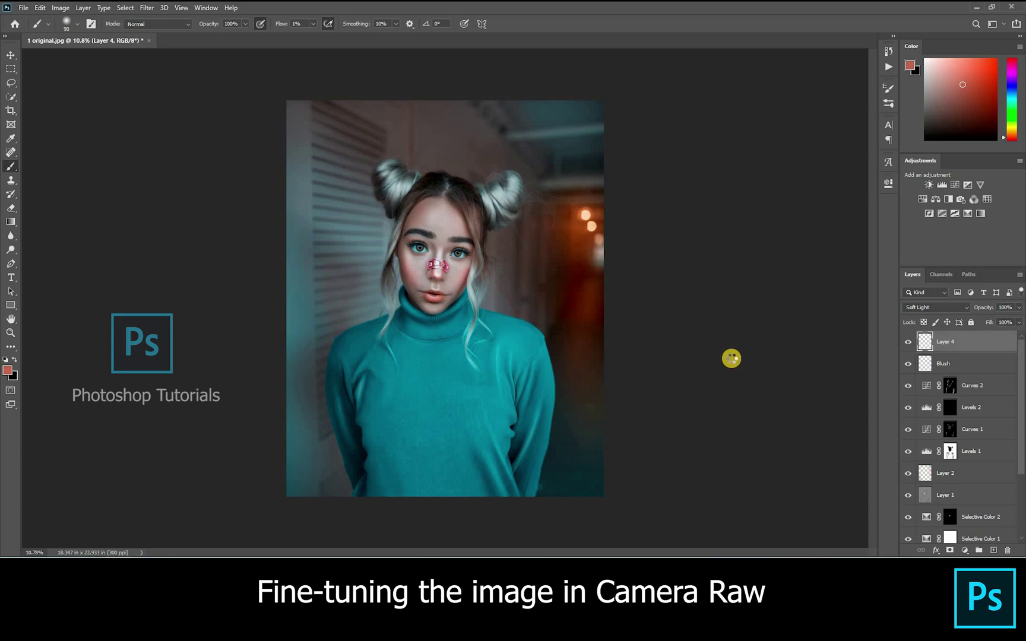
Step: Stamp all visible layers into a new layer on top and open it in the Camera Raw Filter
key("ctrl+alt+shift+e")
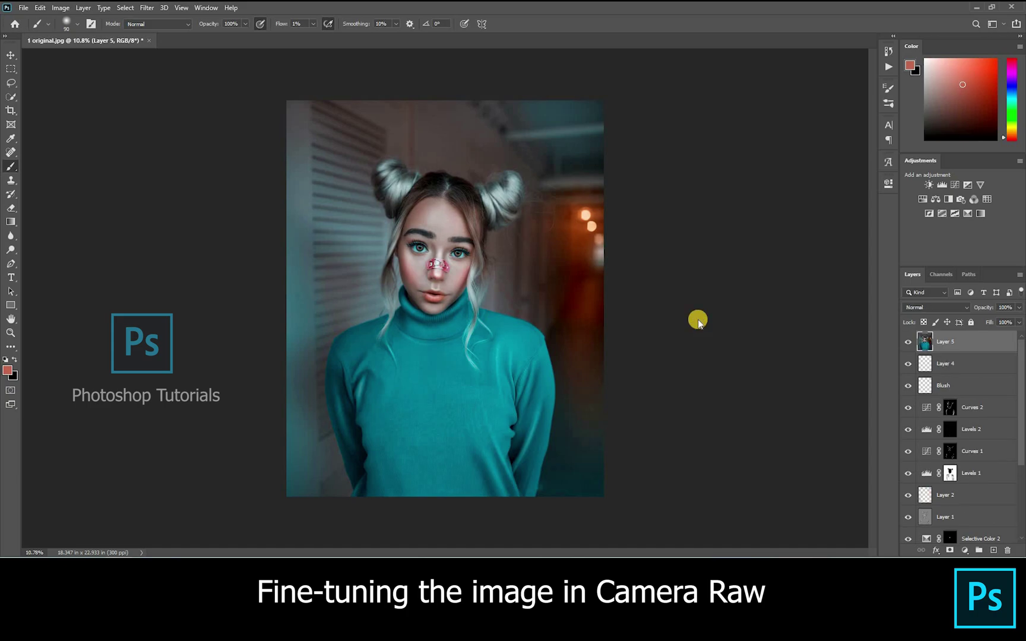
key("ctrl+shift+a")
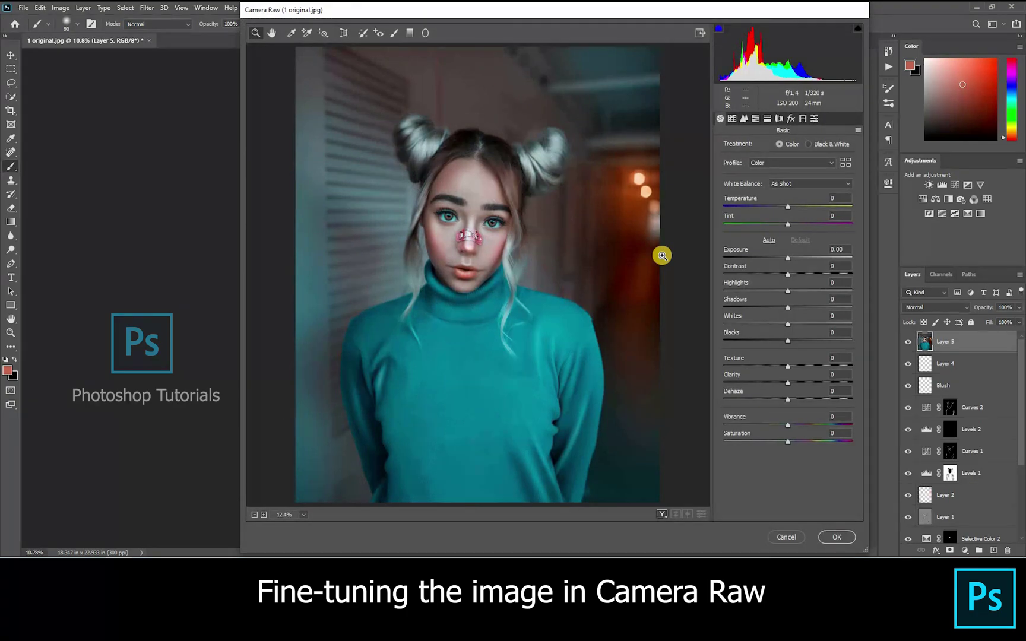
Step: Set the Basic adjustments to Exposure -0.10, Highlights -10, Shadows -19, Whites +22 and Texture +8
left_click(788, 259)
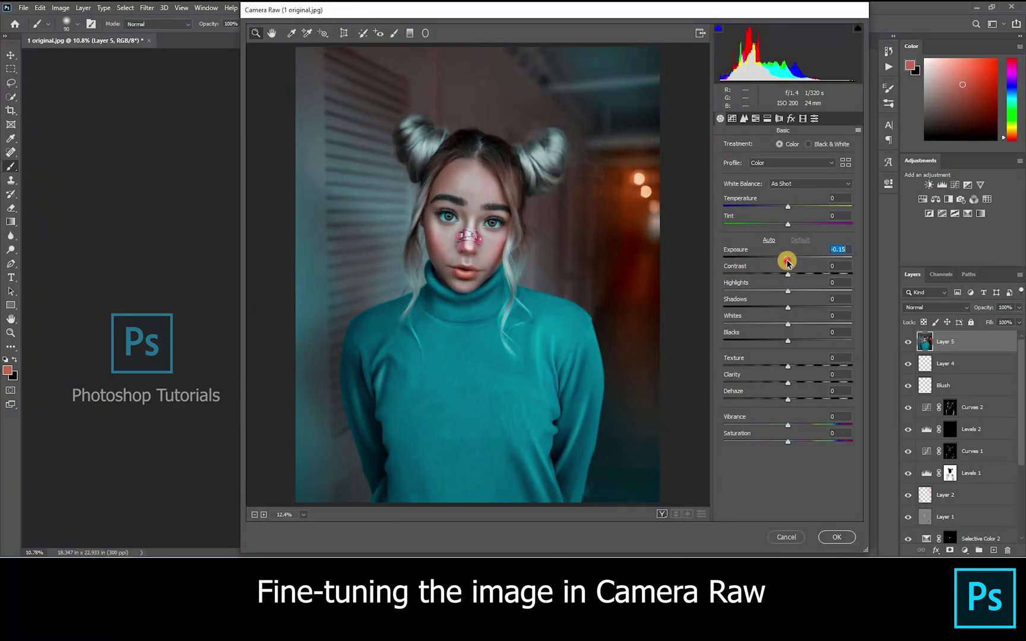
left_click_drag(789, 261, 788, 260)
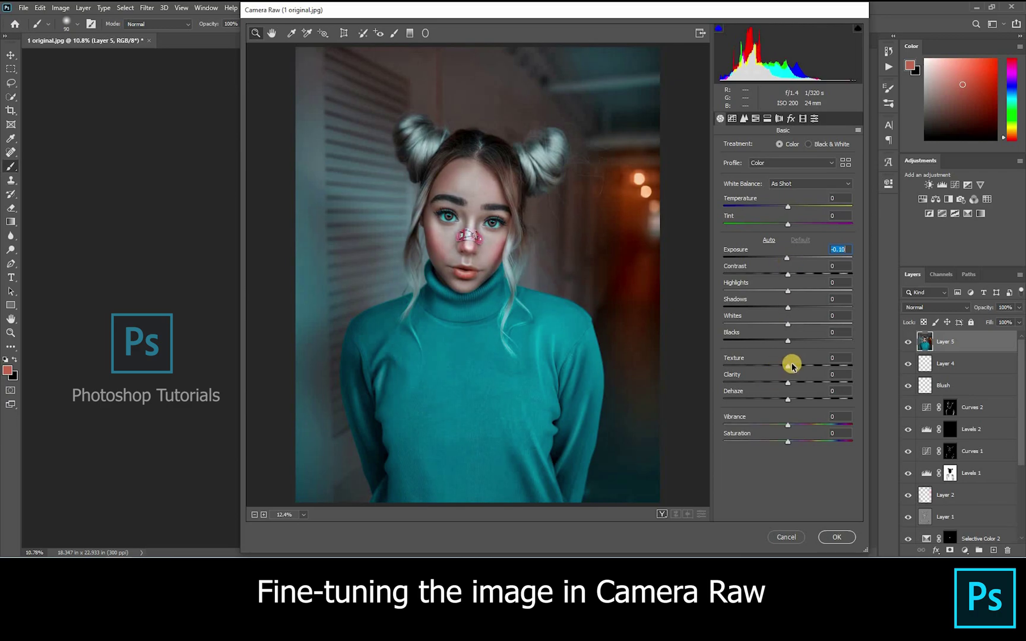
left_click(793, 366)
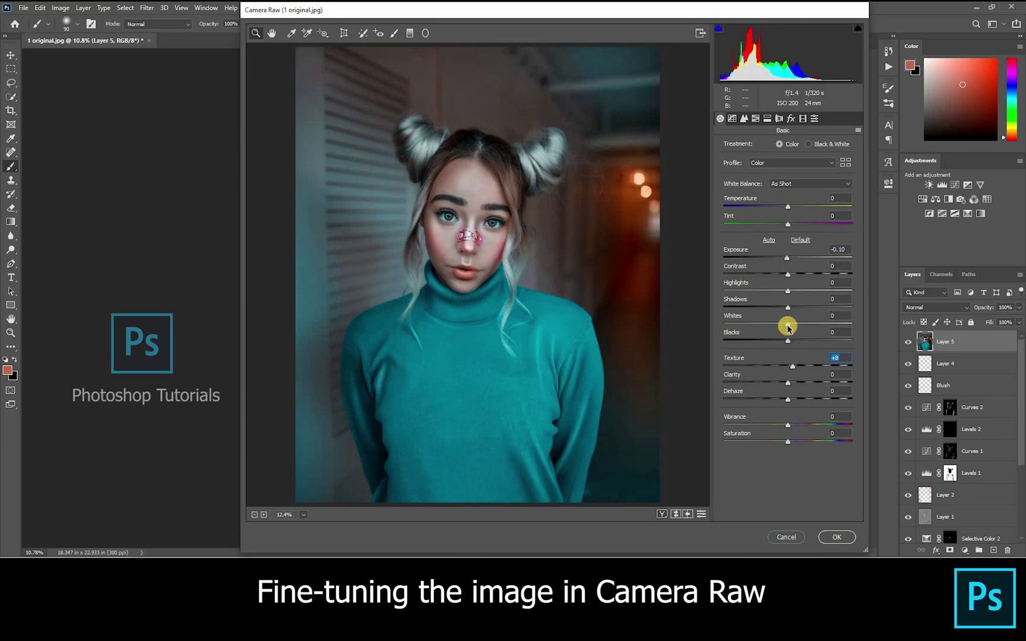
left_click(781, 324)
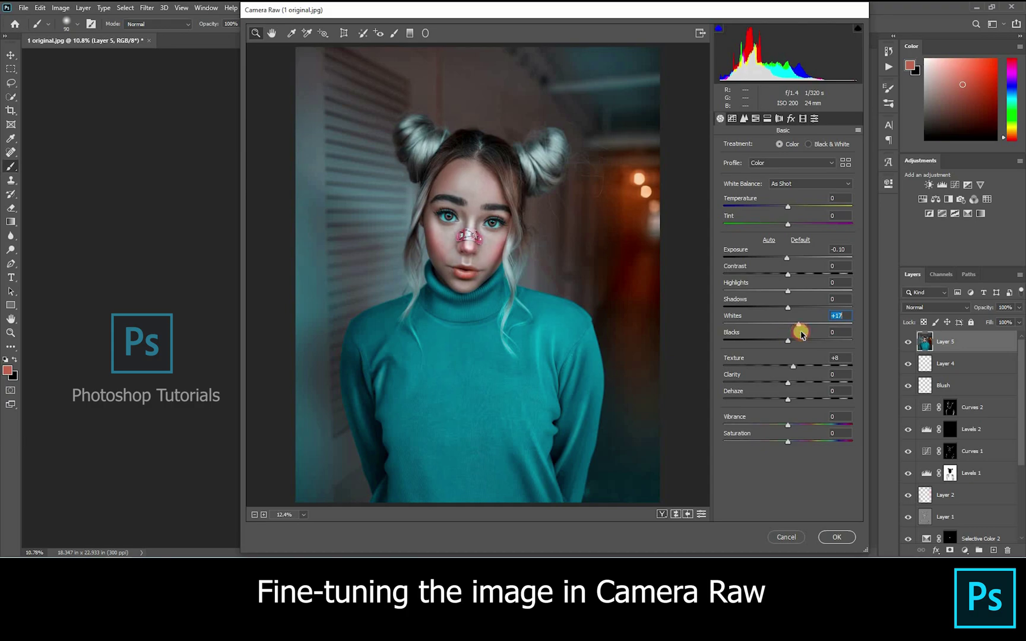
left_click(796, 326)
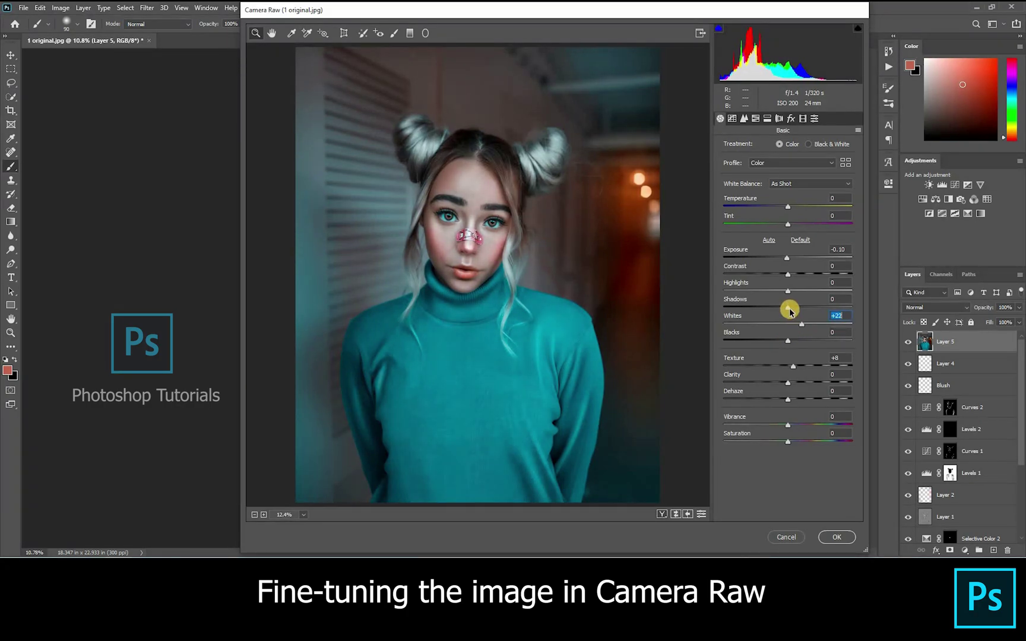
mouse_move(778, 308)
left_mouse_down()
mouse_move(795, 291)
mouse_move(782, 296)
left_mouse_up()
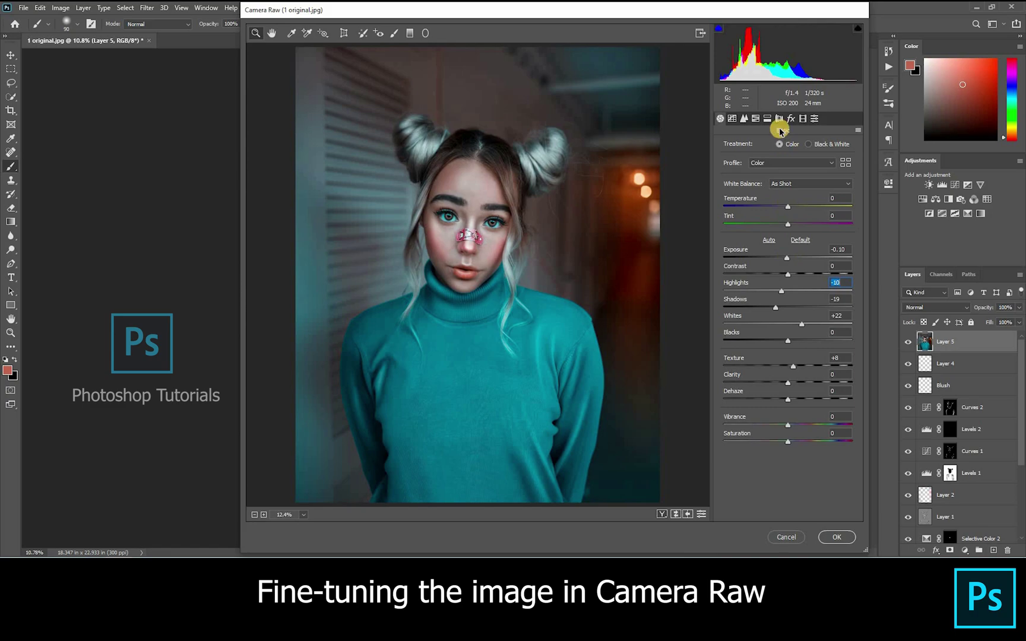
Step: Shape the parametric Tone Curve with Highlights +6, Lights -5, Darks -2 and Shadows -3
left_click(735, 118)
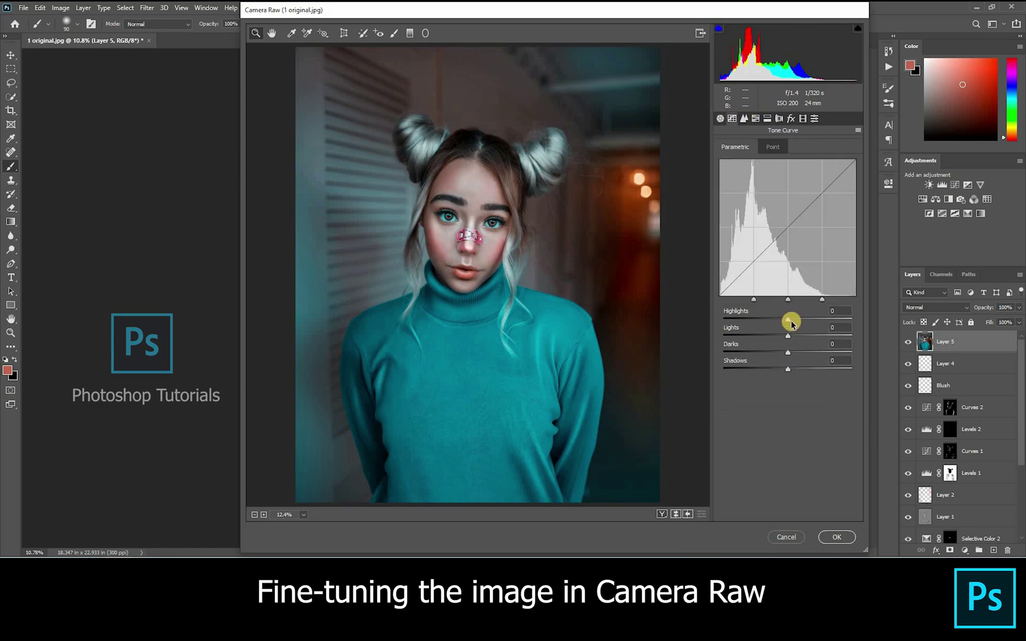
left_click_drag(789, 322, 777, 320)
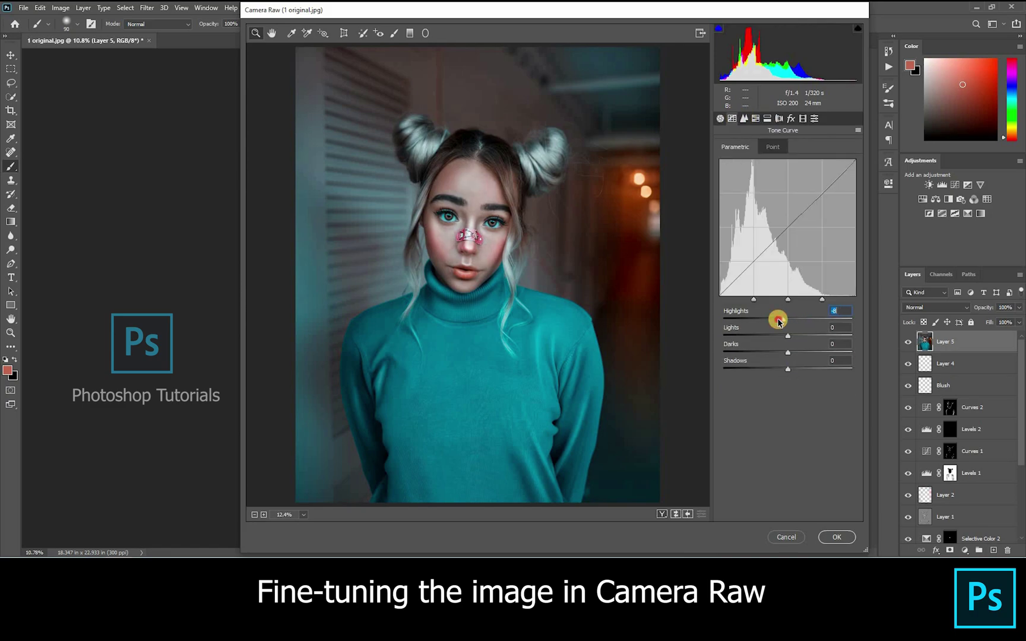
left_click_drag(803, 328, 792, 333)
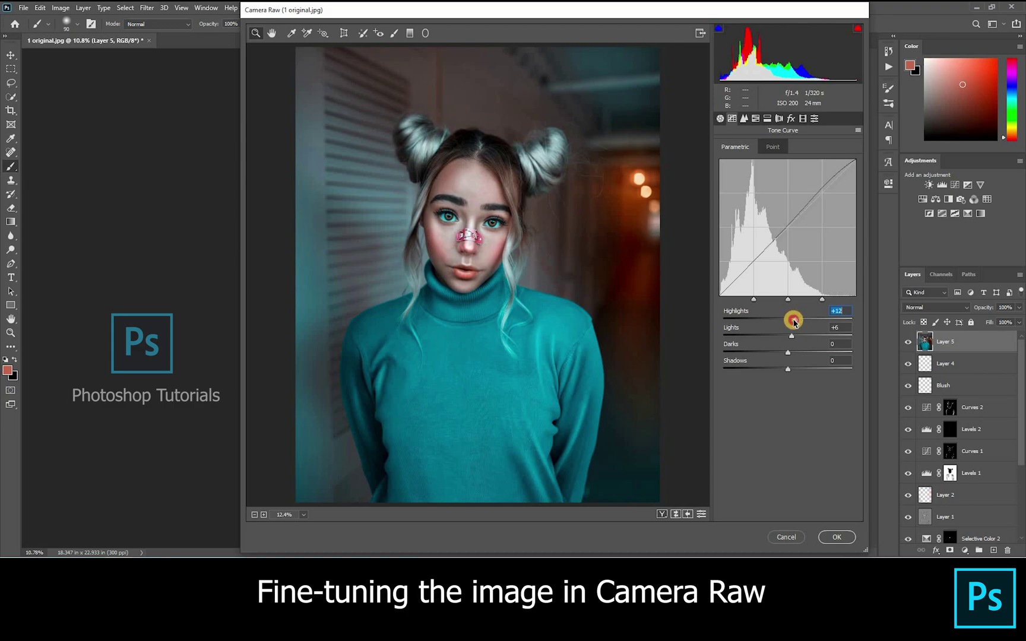
left_click_drag(791, 322, 791, 321)
mouse_move(792, 335)
left_mouse_down()
mouse_move(803, 332)
mouse_move(784, 337)
mouse_move(787, 355)
left_mouse_up()
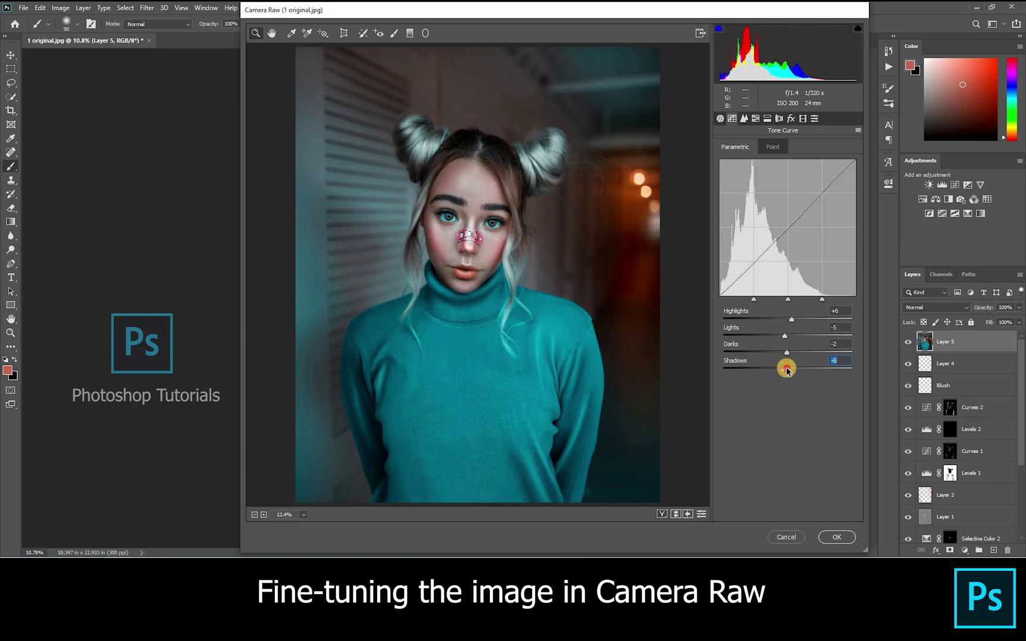
left_click_drag(789, 371, 792, 365)
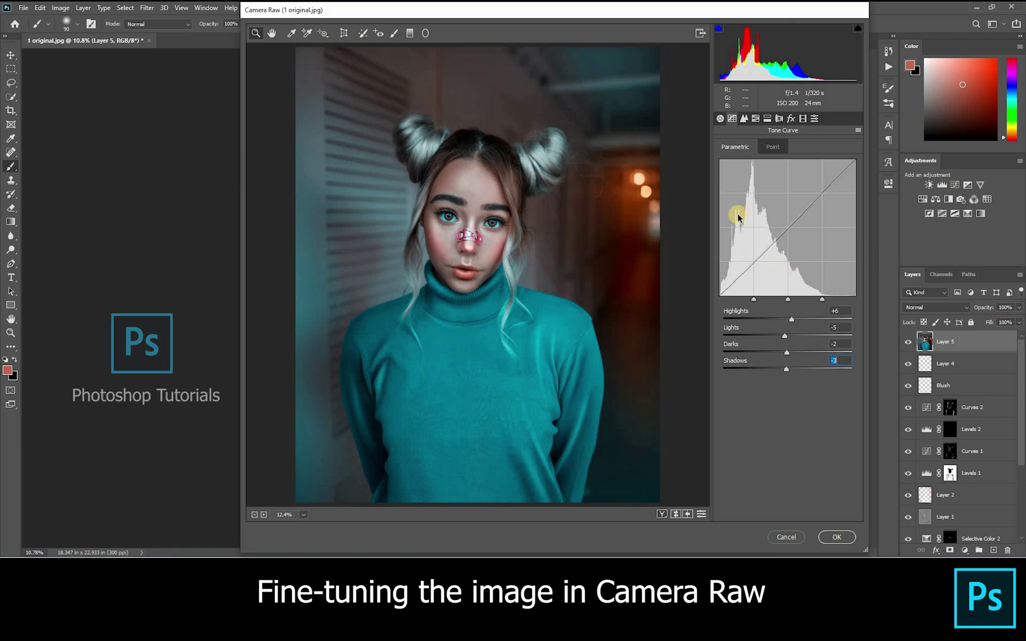
Step: Apply Split Toning with highlights at Hue 54 and Saturation 11, and shadows at Hue 36 and Saturation 17
left_click(758, 121)
left_click(756, 121)
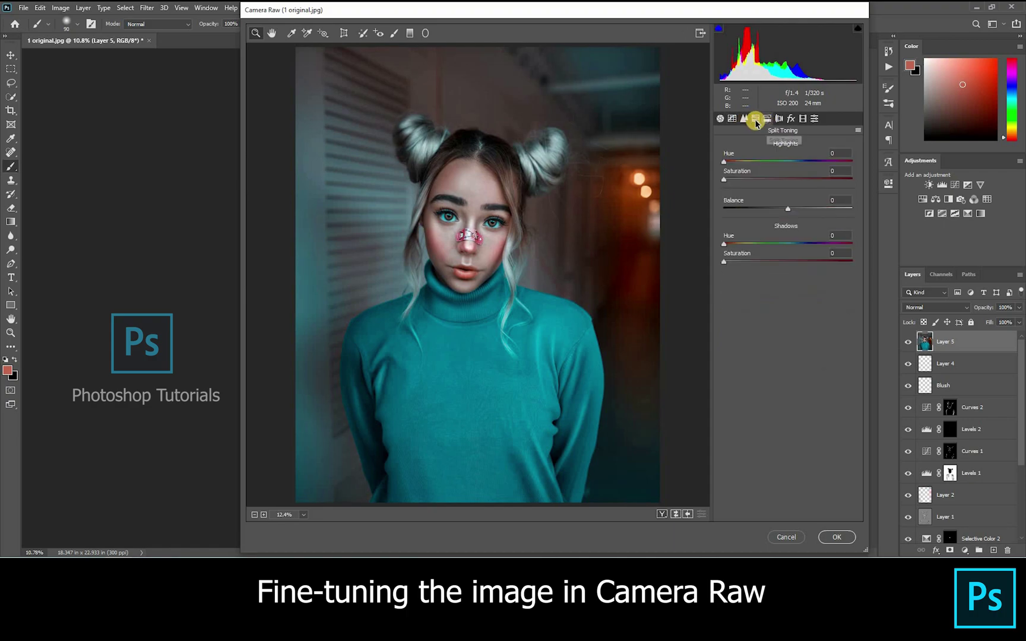
left_click(745, 119)
left_click(768, 120)
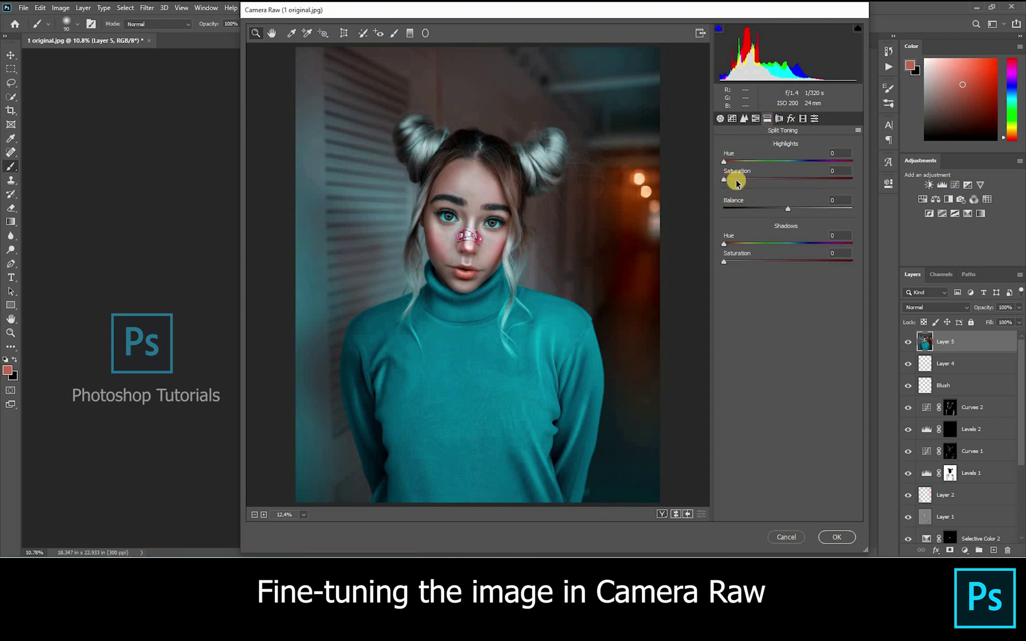
mouse_move(735, 183)
left_mouse_down()
mouse_move(736, 163)
mouse_move(806, 161)
mouse_move(742, 167)
mouse_move(728, 184)
mouse_move(746, 168)
mouse_move(849, 163)
mouse_move(744, 171)
left_mouse_up()
left_click(740, 261)
mouse_move(720, 246)
left_mouse_down()
mouse_move(875, 228)
mouse_move(729, 254)
mouse_move(746, 262)
mouse_move(736, 245)
left_mouse_up()
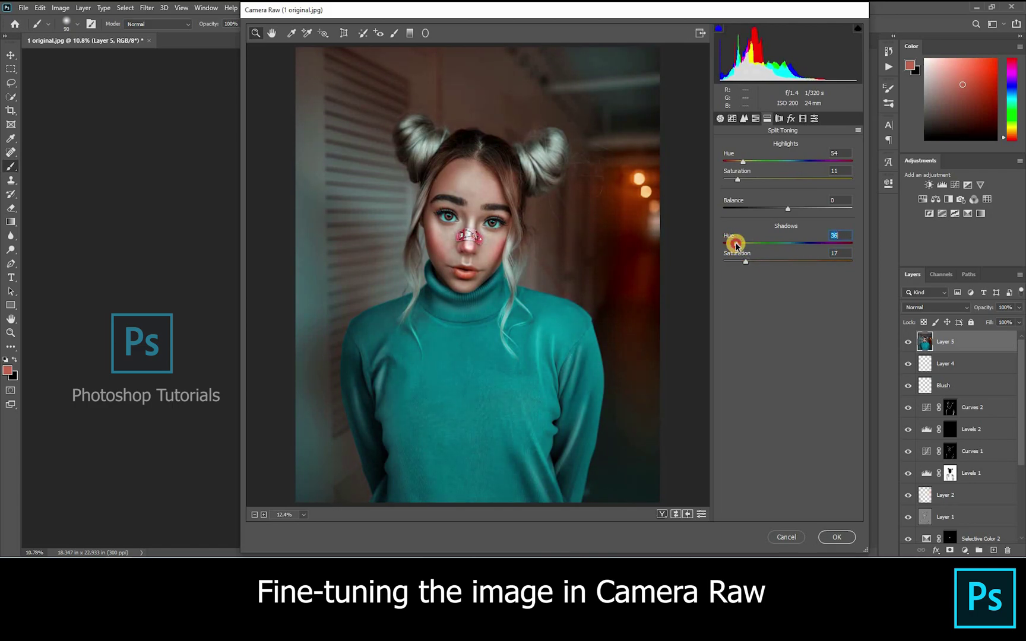
Step: In Calibration, set Blue Primary to Hue -22 and Saturation +33, and Green Primary to Hue -40 and Saturation -48
left_click(790, 119)
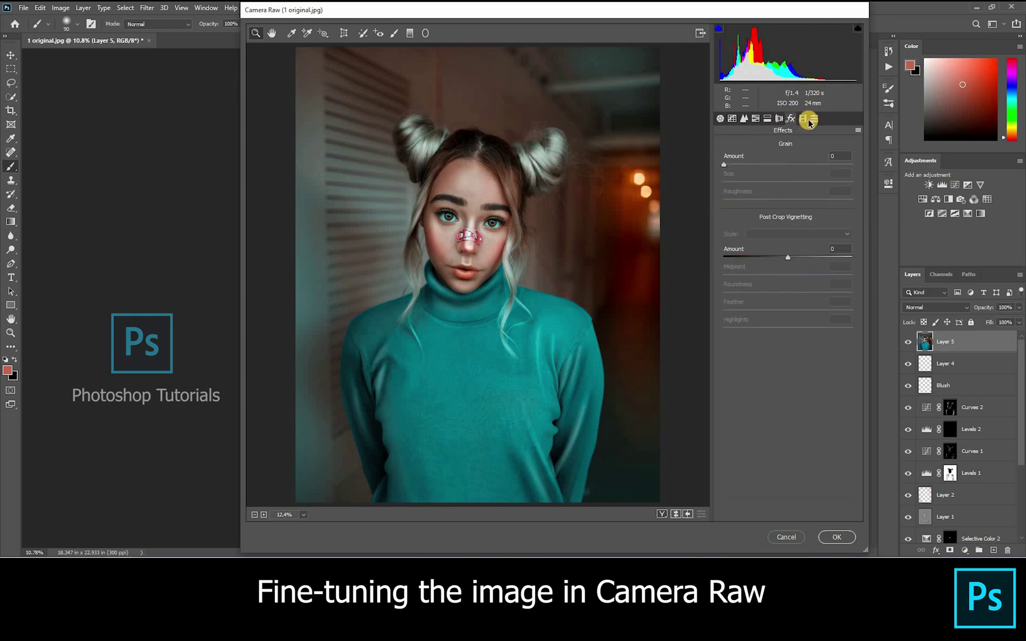
left_click(805, 119)
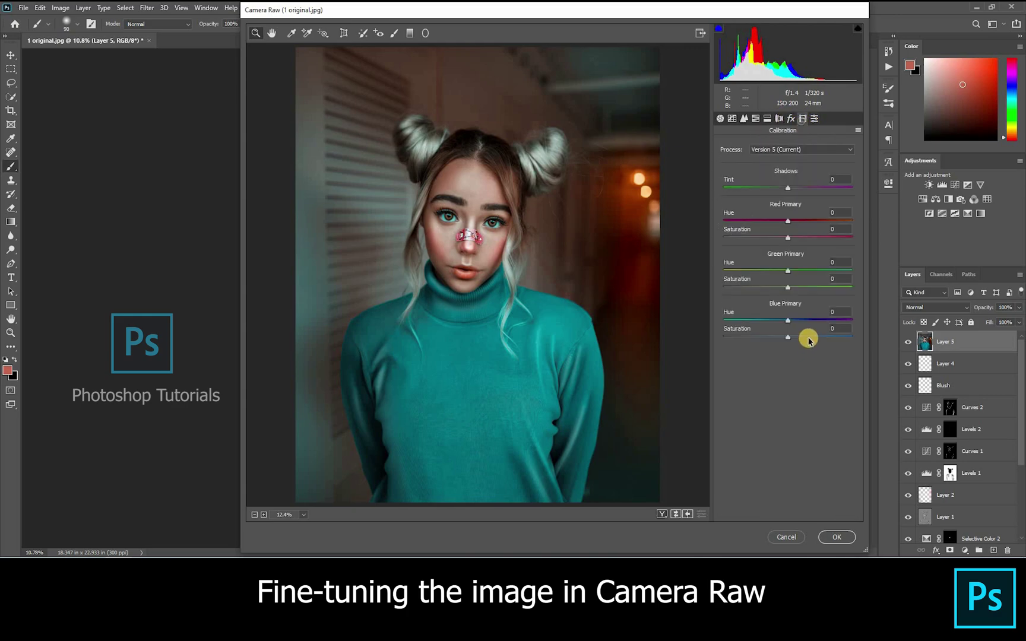
mouse_move(788, 337)
left_mouse_down()
mouse_move(809, 338)
mouse_move(758, 320)
mouse_move(773, 321)
left_mouse_up()
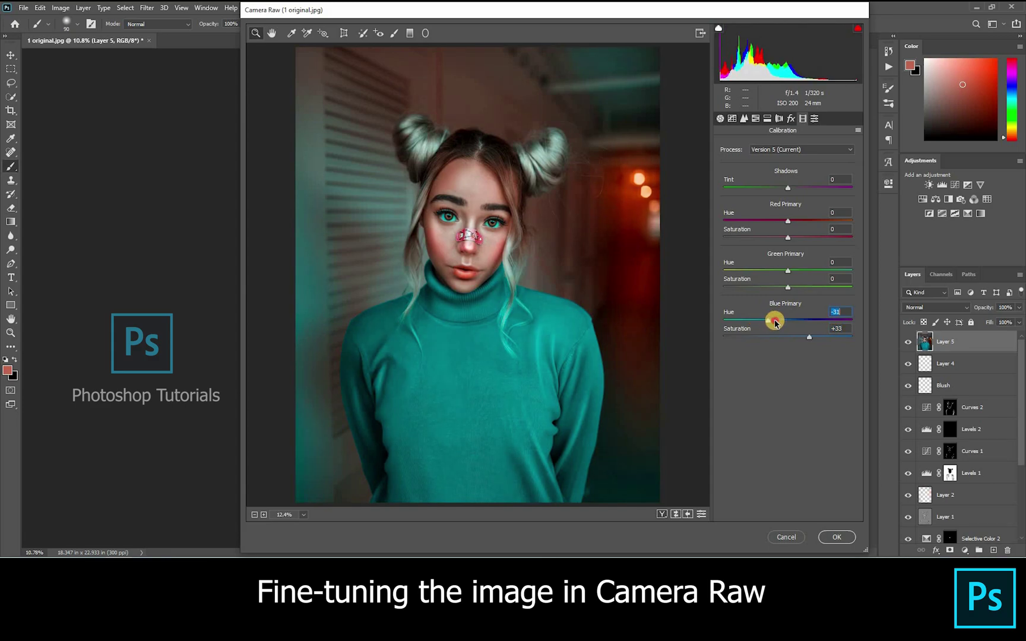
mouse_move(787, 272)
left_mouse_down()
mouse_move(761, 272)
mouse_move(797, 268)
mouse_move(775, 271)
left_mouse_up()
left_click(776, 271)
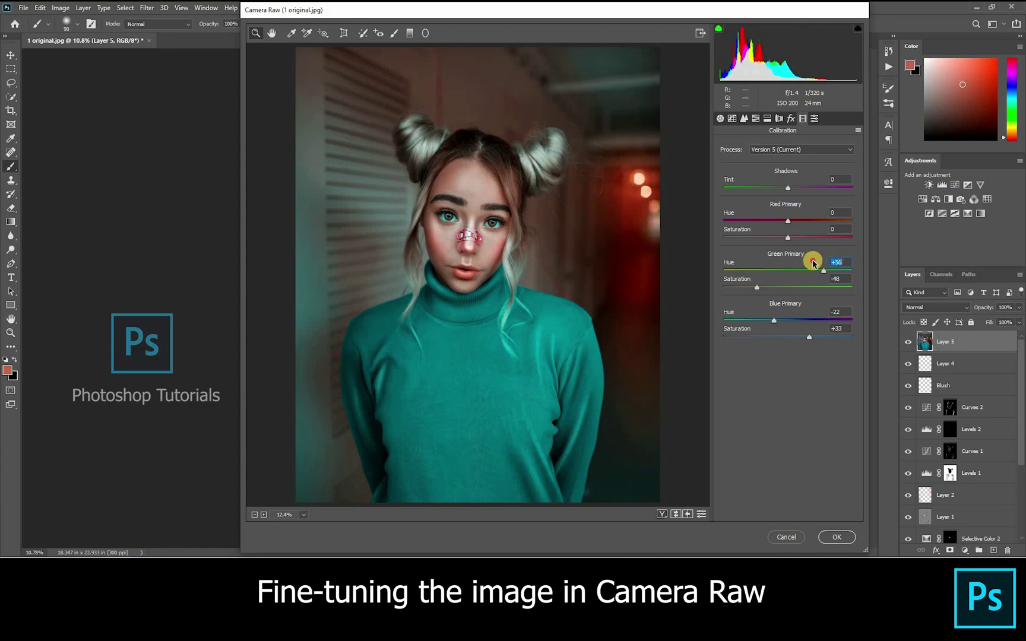
left_click(787, 270)
left_click(768, 237)
mouse_move(788, 222)
left_mouse_down()
mouse_move(799, 222)
mouse_move(778, 228)
left_mouse_up()
left_click(838, 211)
left_click(837, 209)
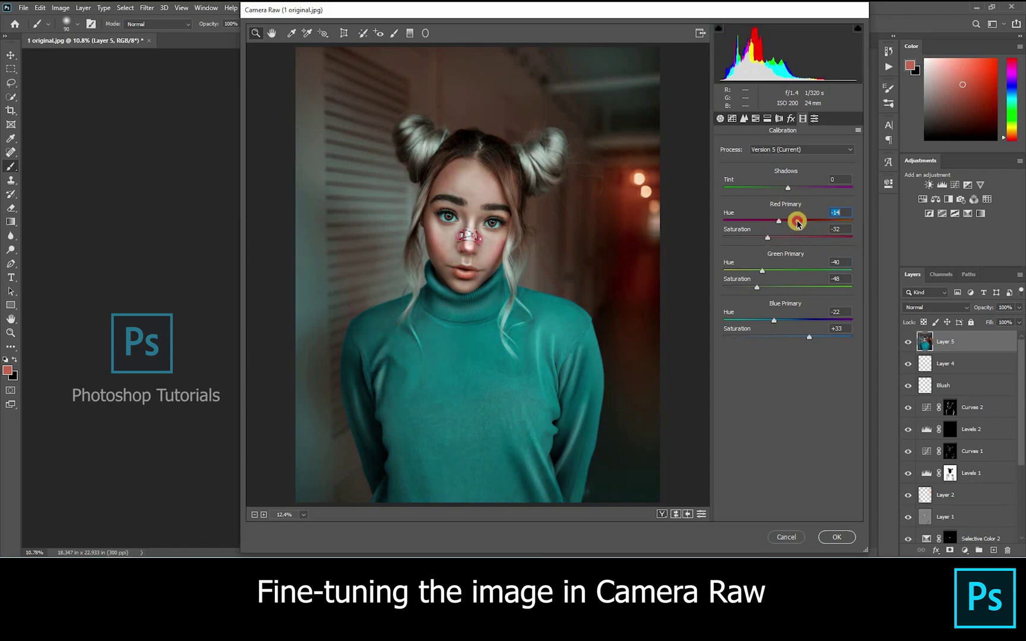
type("0")
Step: Adjust the Calibration to Green Primary Hue +11 and Saturation +30, and Blue Primary Hue -14 and Saturation +48
left_click(782, 287)
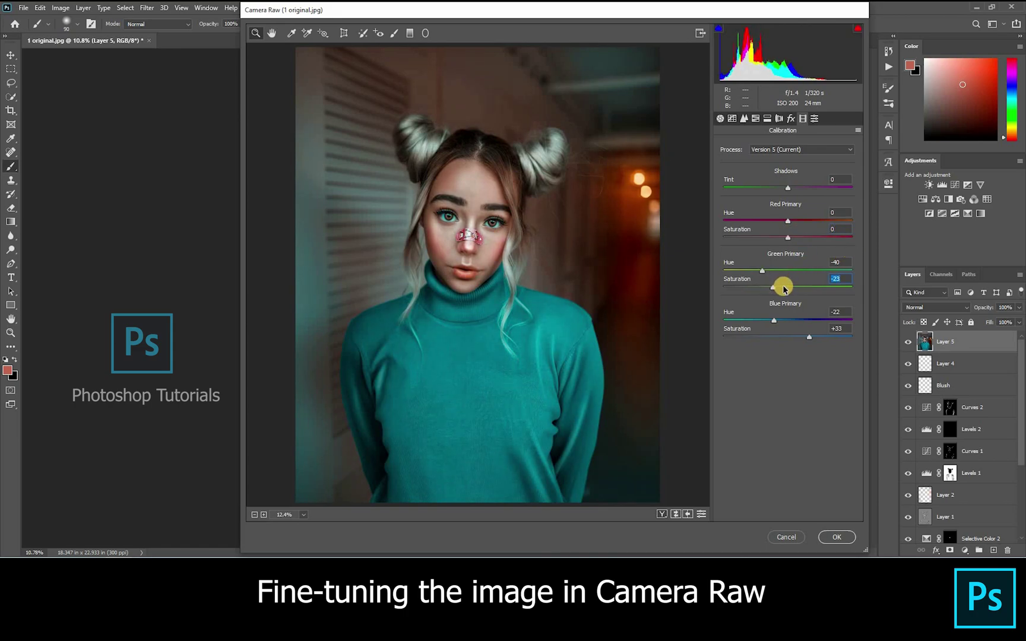
mouse_move(785, 286)
left_mouse_down()
mouse_move(807, 287)
mouse_move(771, 271)
left_mouse_up()
left_click_drag(790, 319, 818, 339)
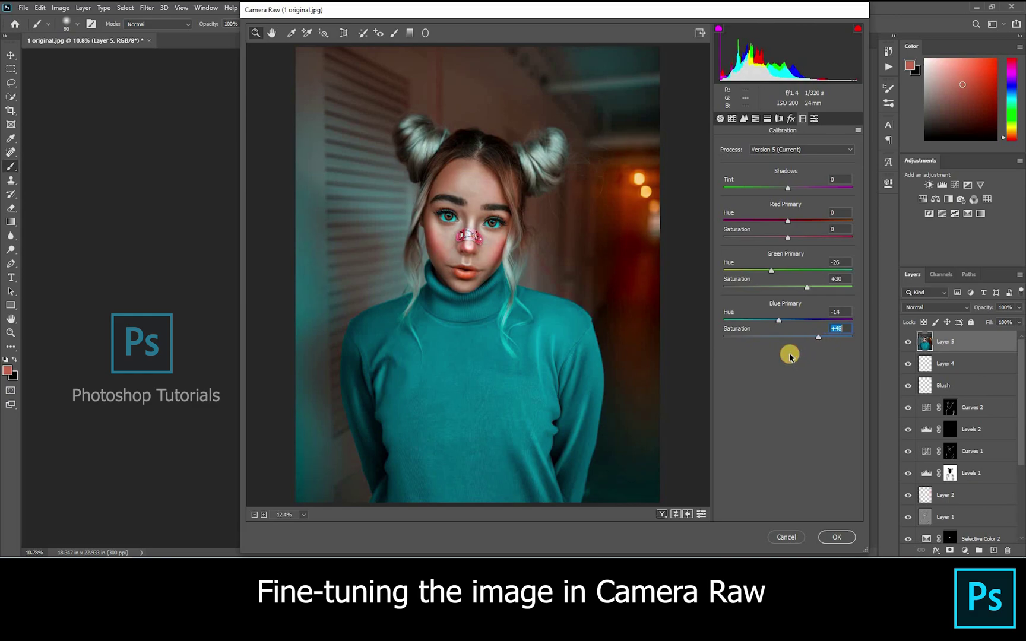
mouse_move(771, 271)
left_mouse_down()
mouse_move(832, 270)
mouse_move(786, 274)
left_mouse_up()
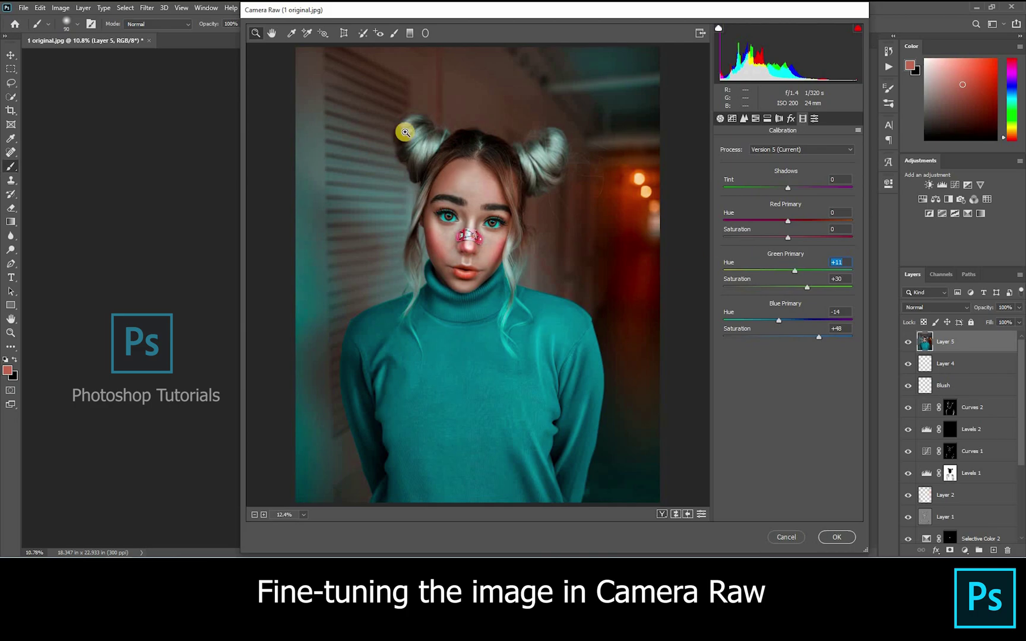
Step: Draw a Radial Filter ellipse around the woman spanning the photo's width, with its effect Outside and Exposure +0.25
left_click(425, 33)
left_click_drag(475, 280, 600, 458)
left_click_drag(575, 399, 583, 396)
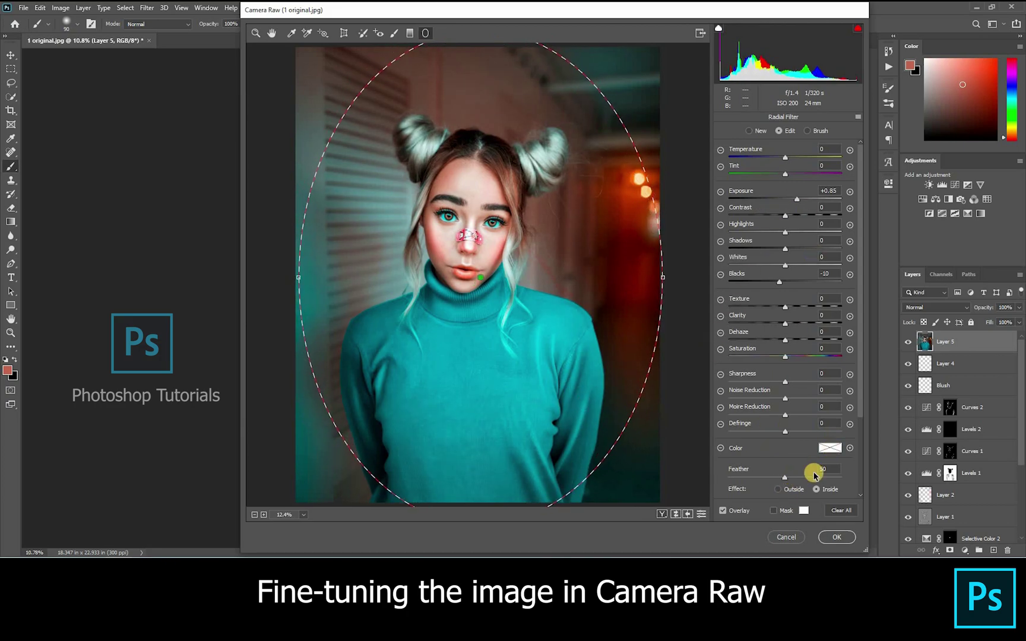
left_click(794, 490)
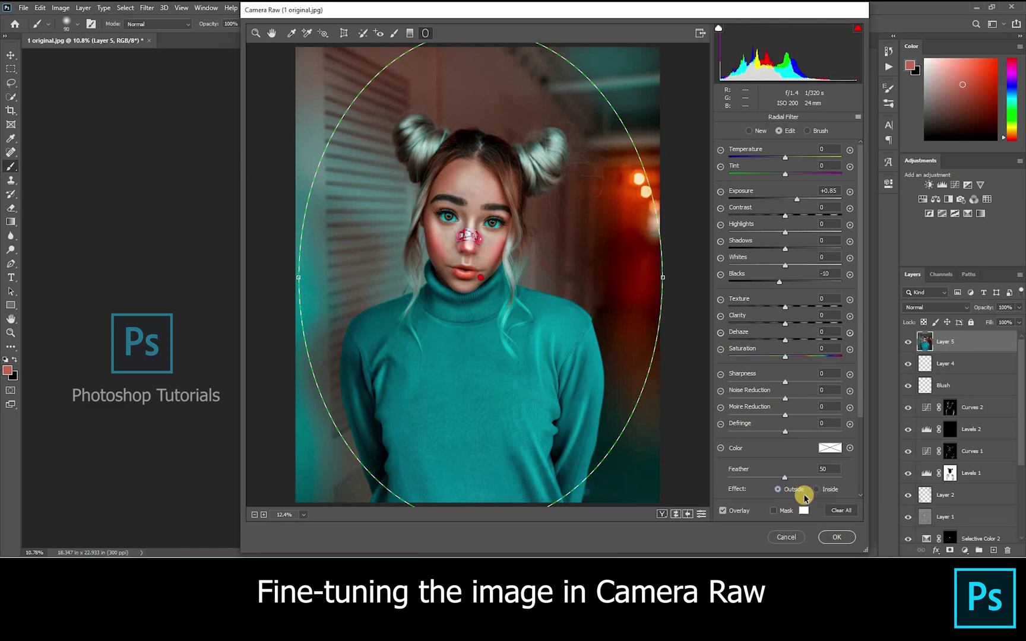
left_click(817, 490)
key("x")
left_click_drag(772, 202, 787, 202)
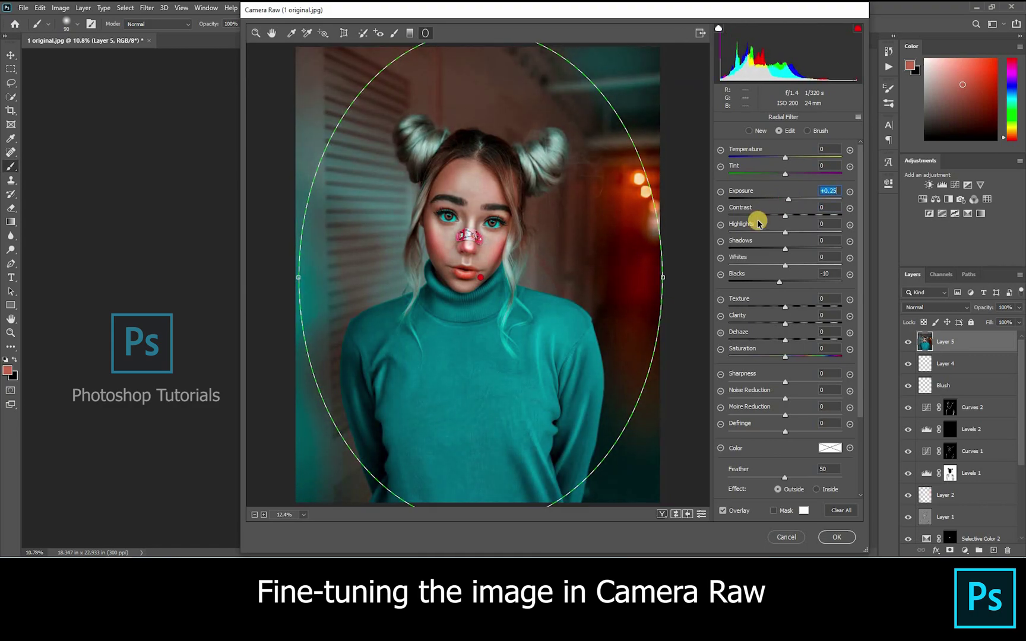
Step: Narrow the radial ellipse around the woman, set its Exposure to +0.35 and Feather to 55, and apply the Camera Raw adjustments
left_click_drag(661, 275, 561, 303)
left_click_drag(783, 199, 791, 199)
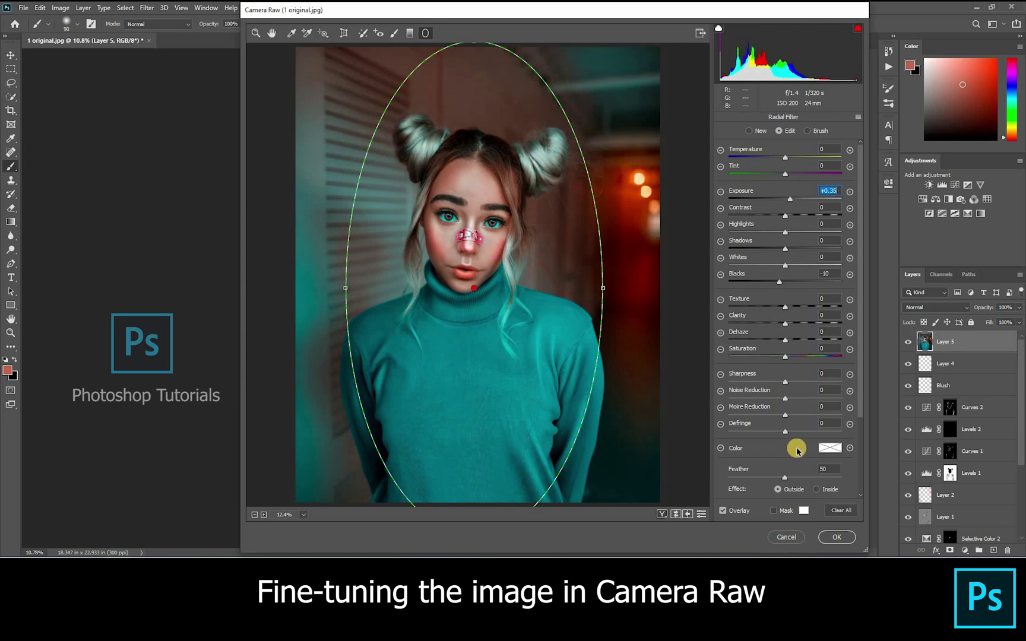
left_click_drag(801, 479, 790, 478)
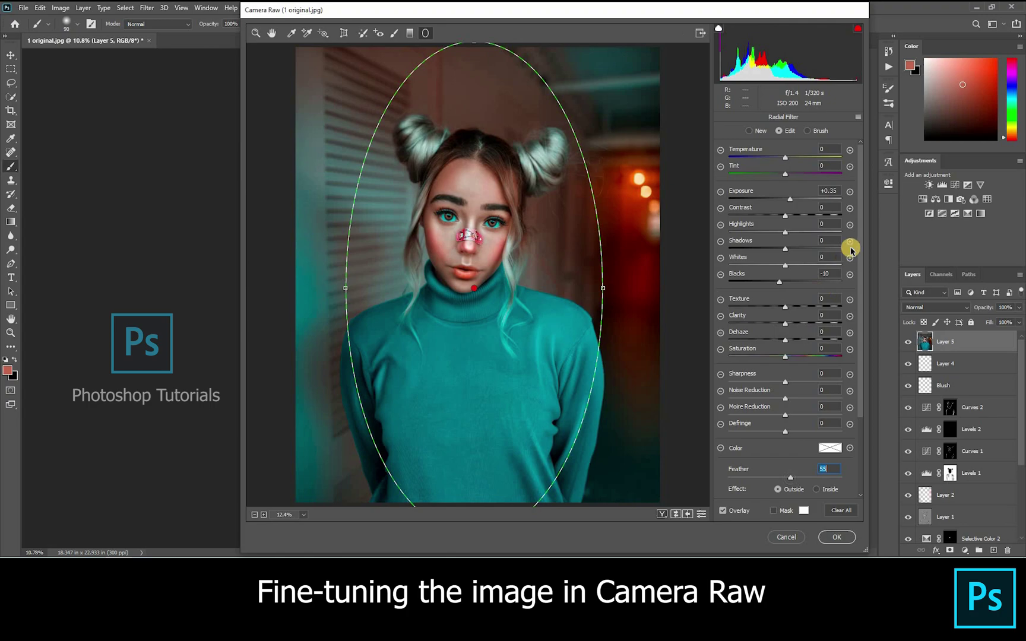
scroll(864, 258, "down", 2)
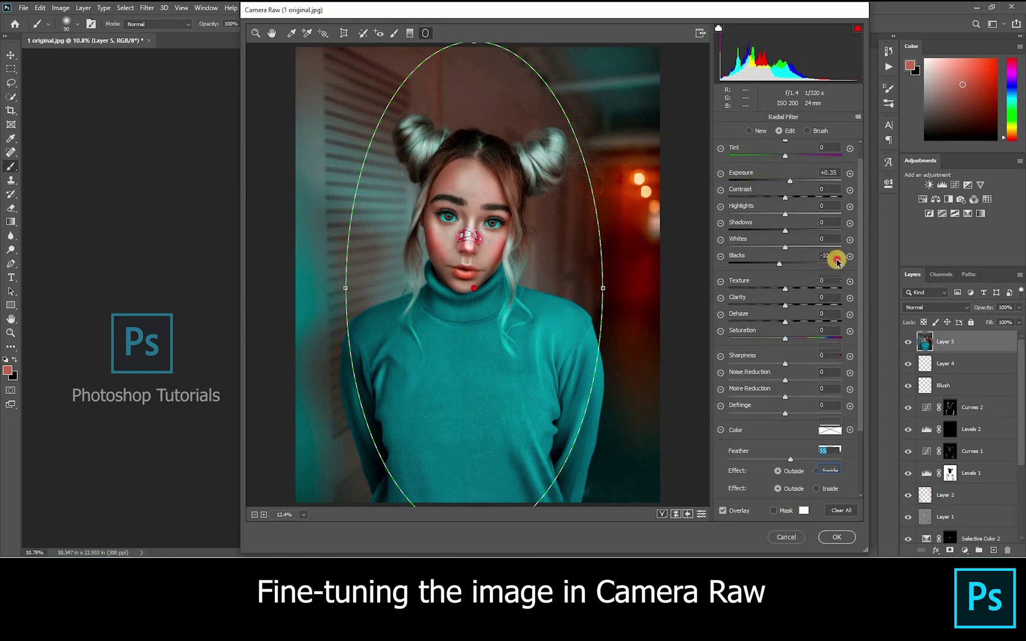
left_click(836, 538)
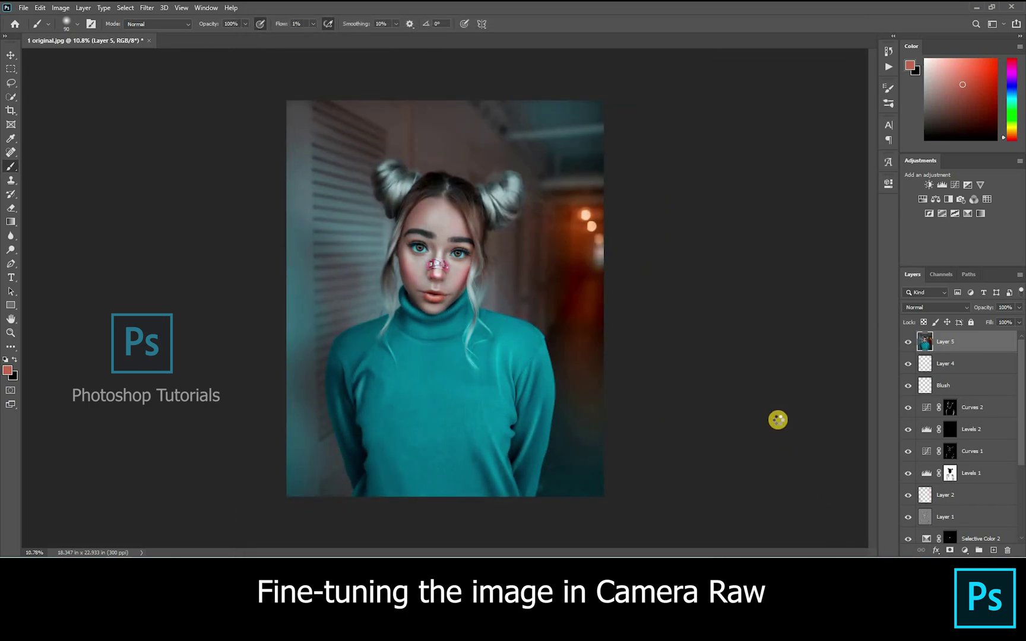
Step: Toggle the visibility of the graded top layer to compare the portrait before and after the Camera Raw adjustments
left_click(902, 337)
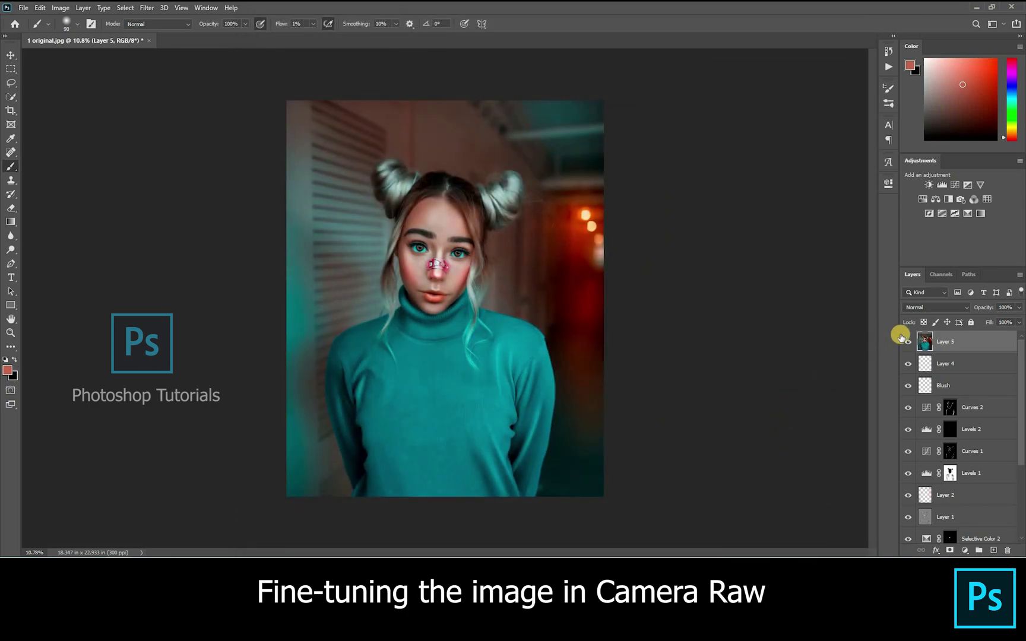
left_click(909, 343)
left_click(909, 344)
scroll(633, 284, "up", 2)
scroll(633, 283, "down", 1)
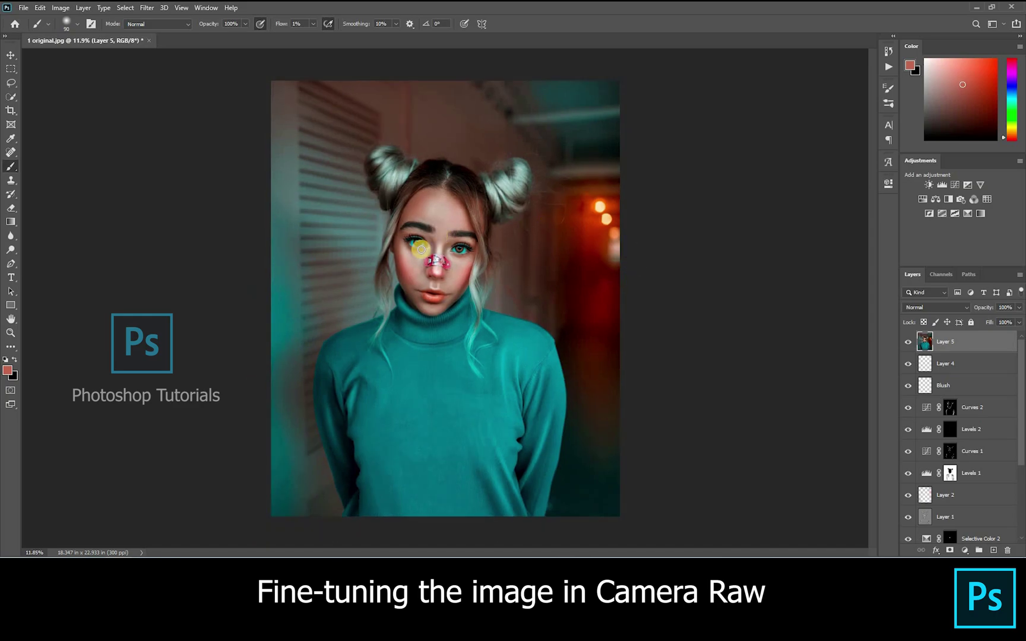